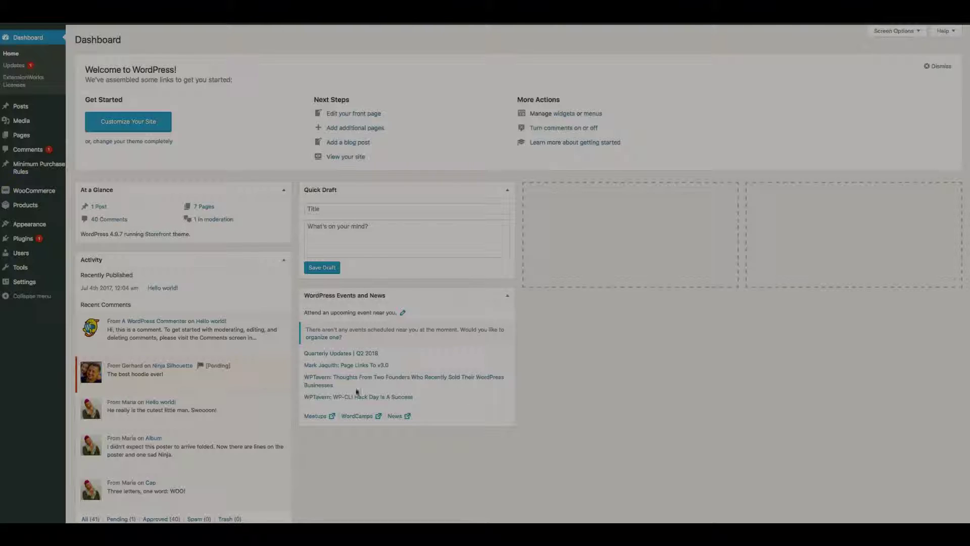
Reveal the WooCommerce flyout submenu in the admin sidebar
mouse_move(41, 194)
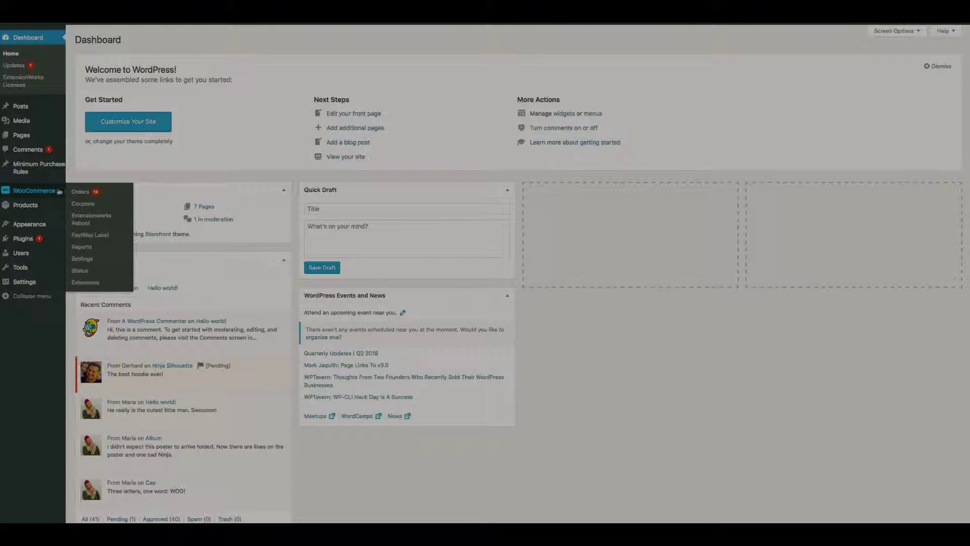
Open the MPGS gateway's settings from WooCommerce Settings > Payments
left_click(80, 259)
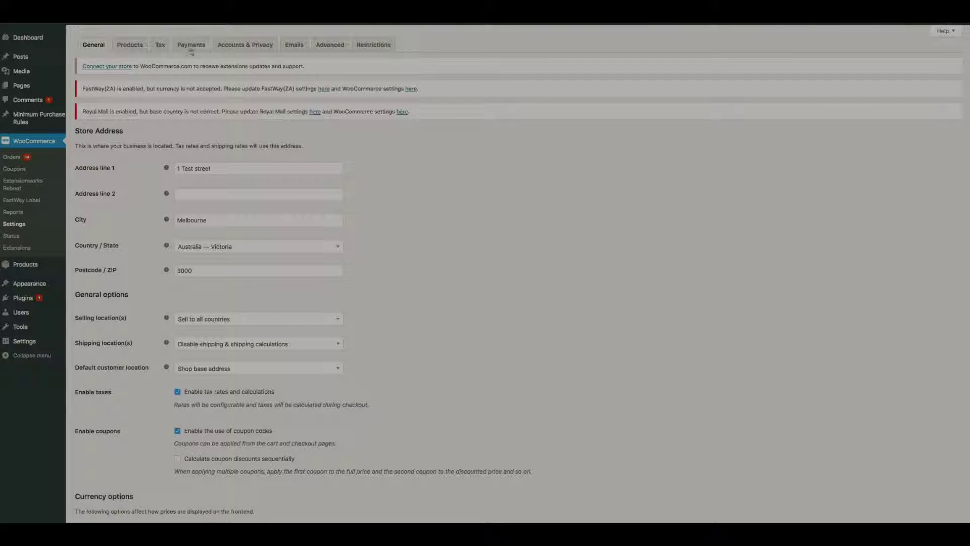
left_click(193, 46)
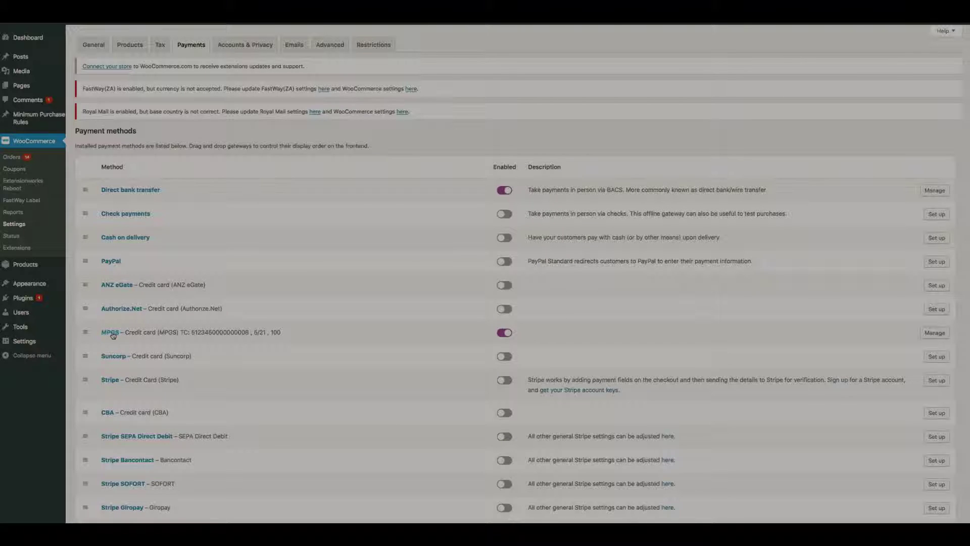
left_click(935, 333)
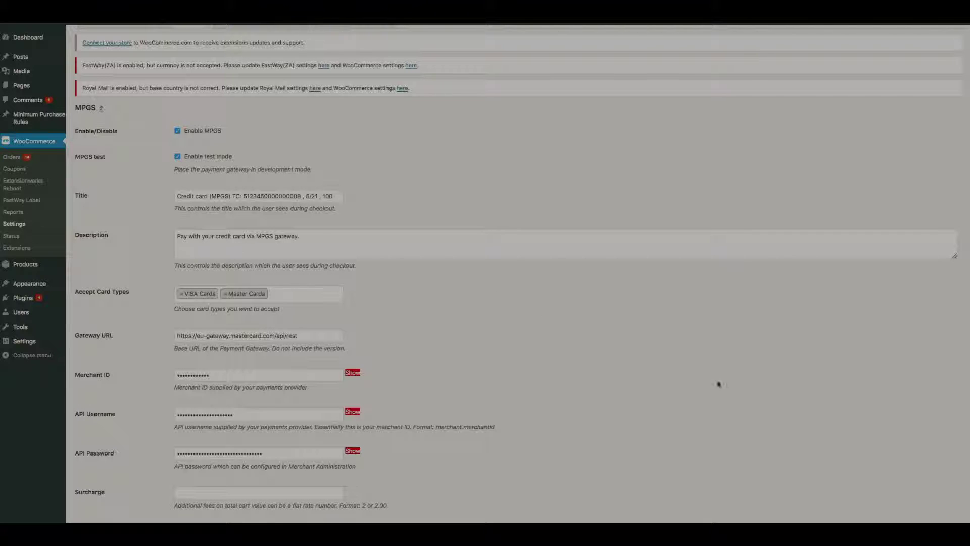
scroll(728, 387, "down", 1)
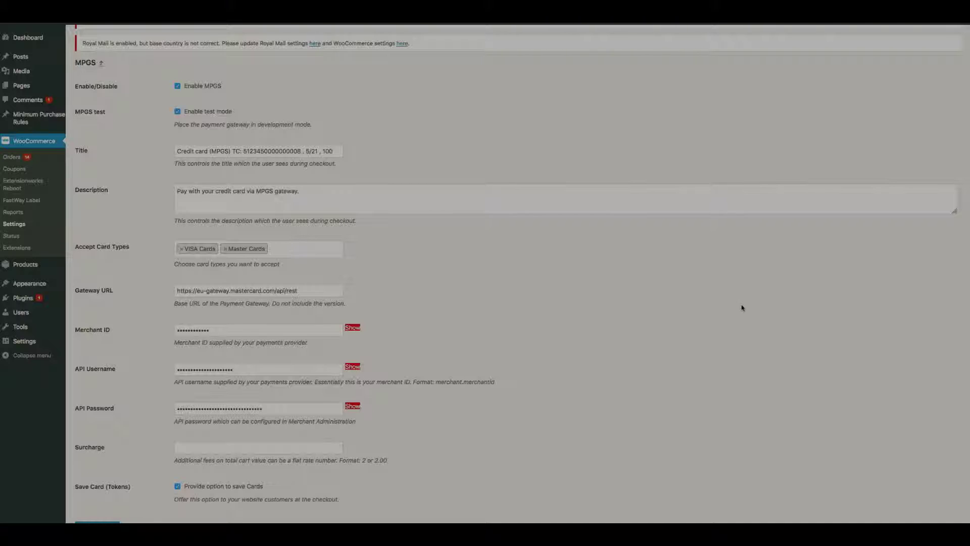
scroll(742, 308, "down", 2)
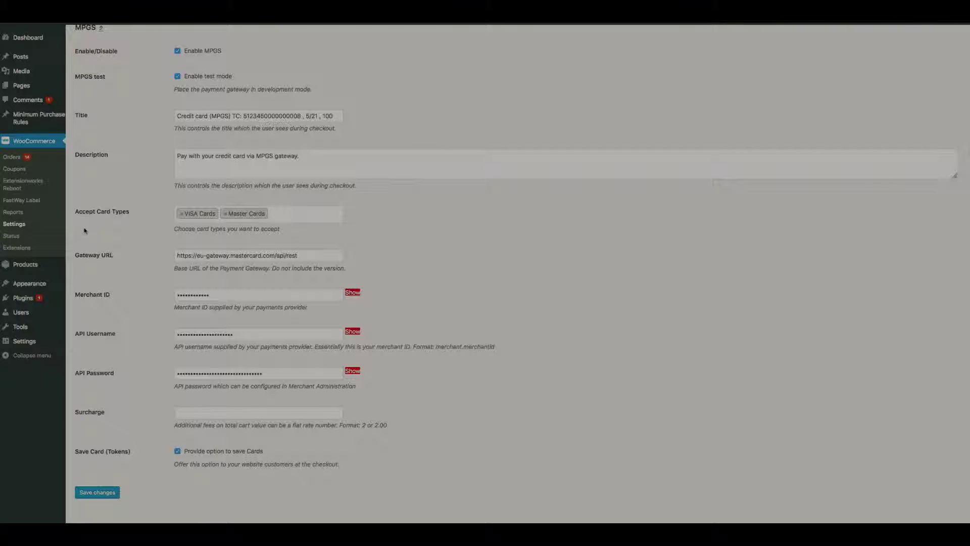
left_click(306, 216)
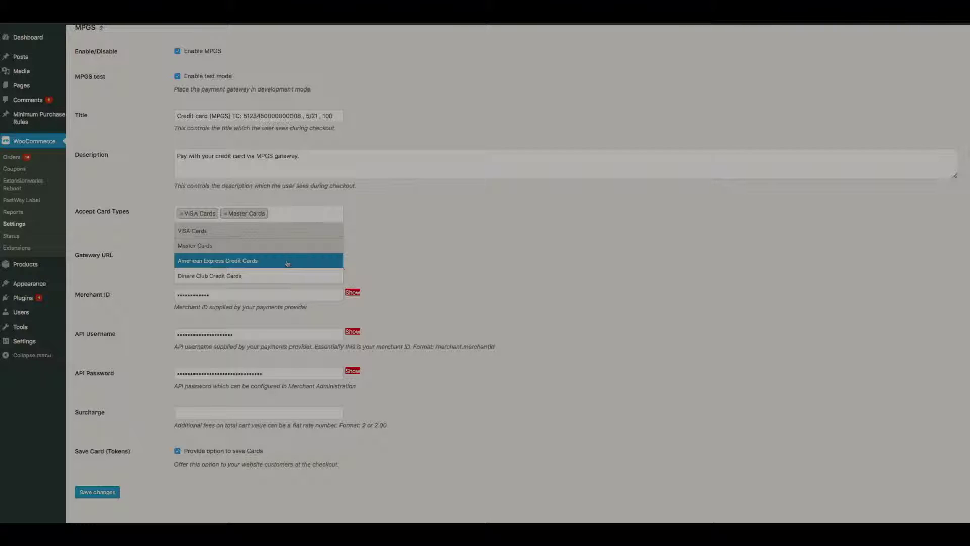
left_click(521, 285)
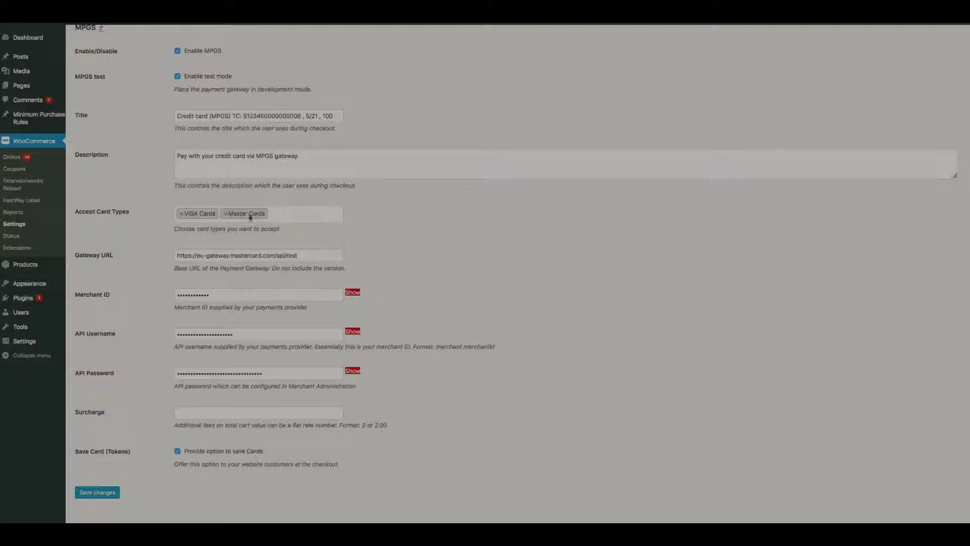
left_click(293, 214)
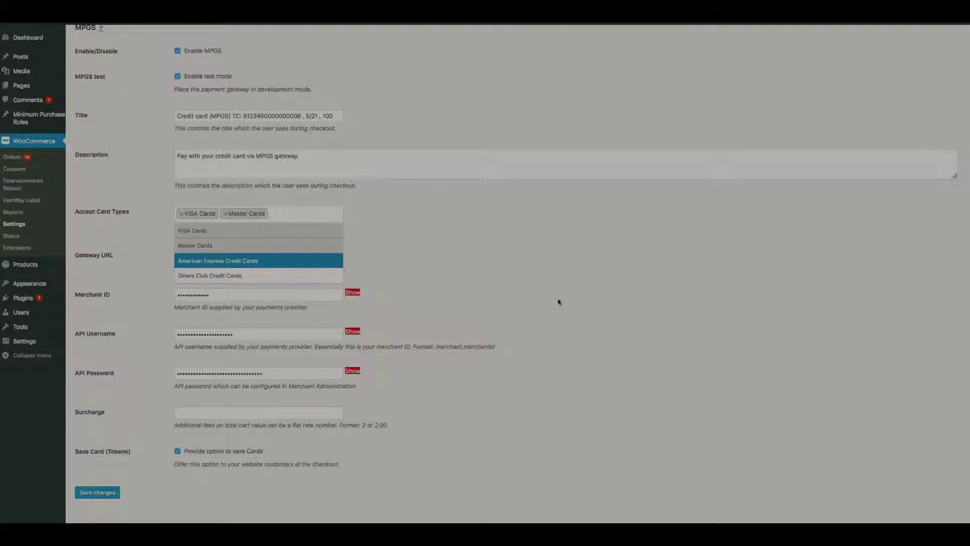
left_click(596, 305)
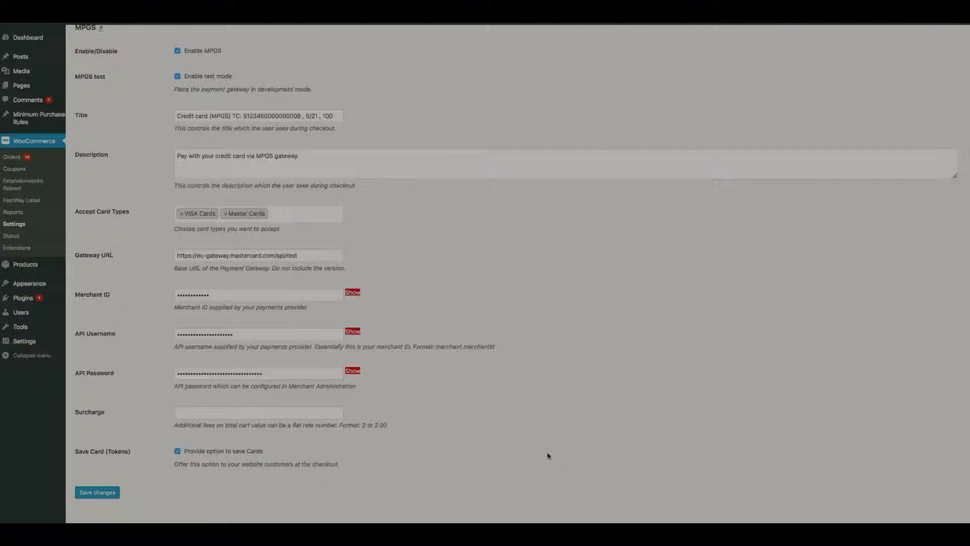
scroll(548, 456, "up", 4)
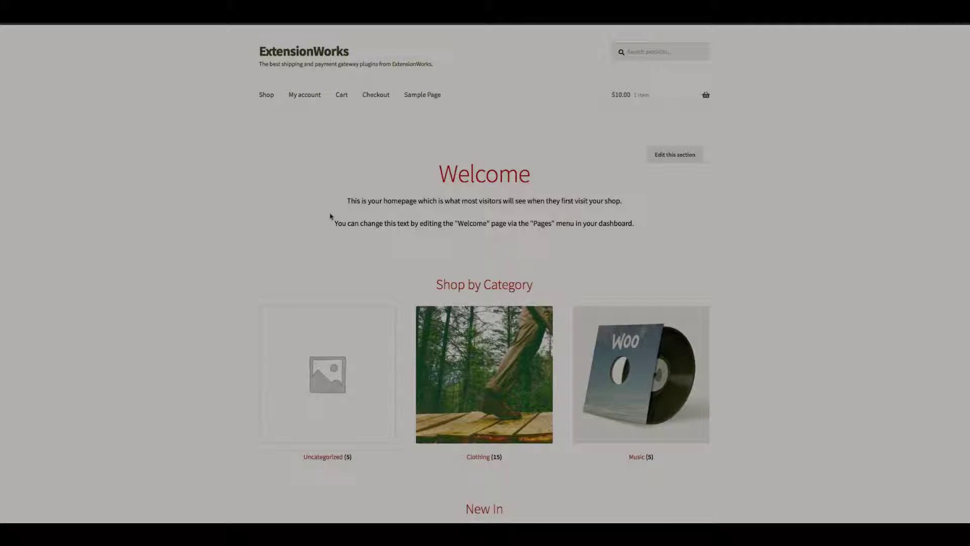
Go from the header cart's View cart to the checkout page for the soap
mouse_move(619, 96)
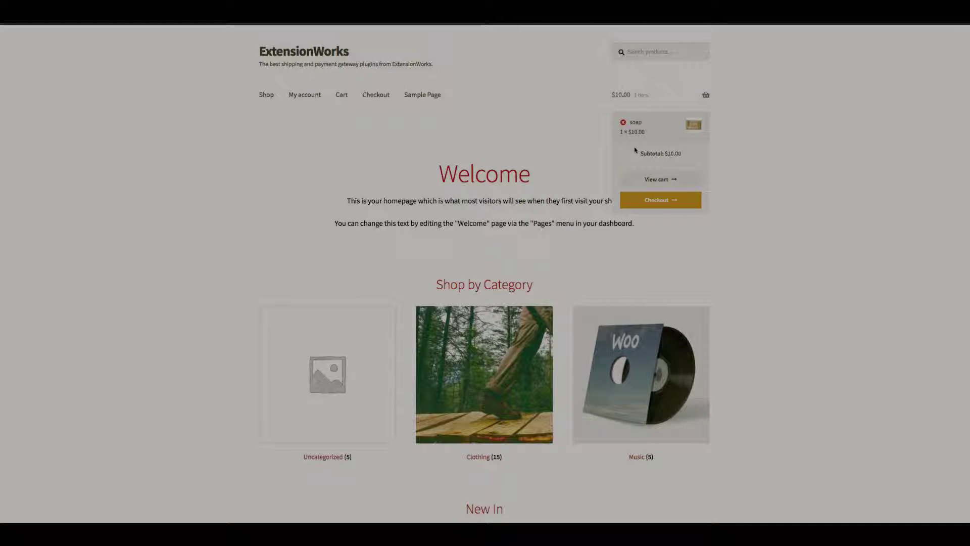
left_click(660, 180)
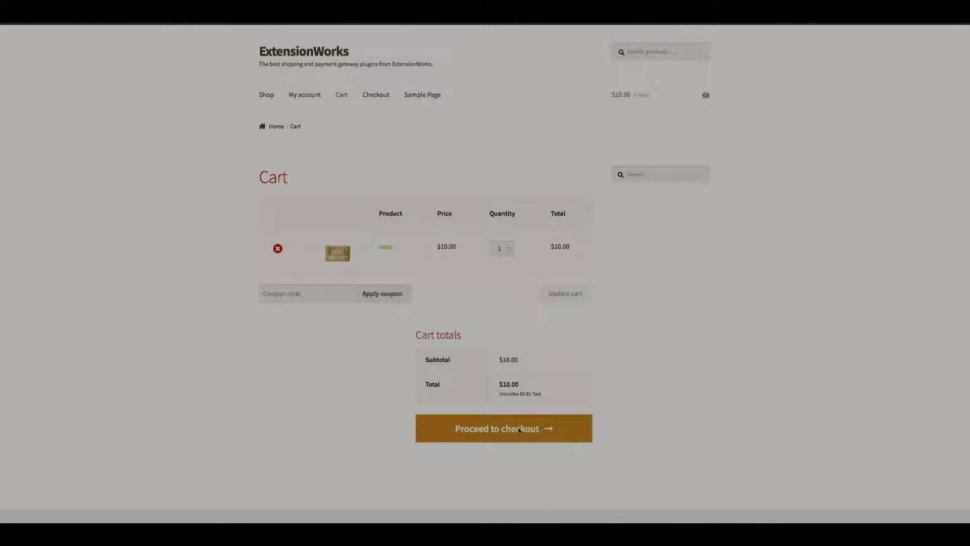
left_click(519, 429)
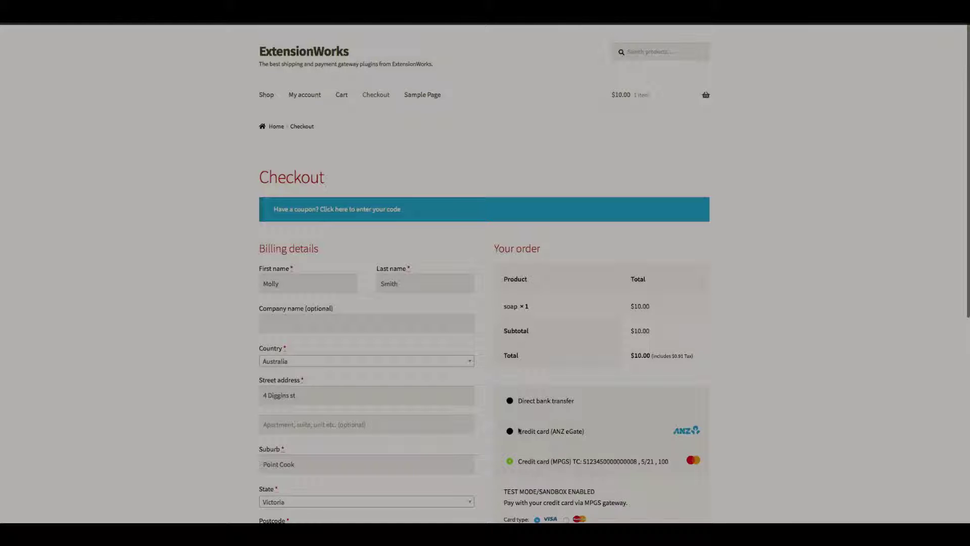
Choose Credit card (MPGS) as the payment method and enter the card holder's name
scroll(805, 456, "down", 1)
scroll(805, 456, "down", 3)
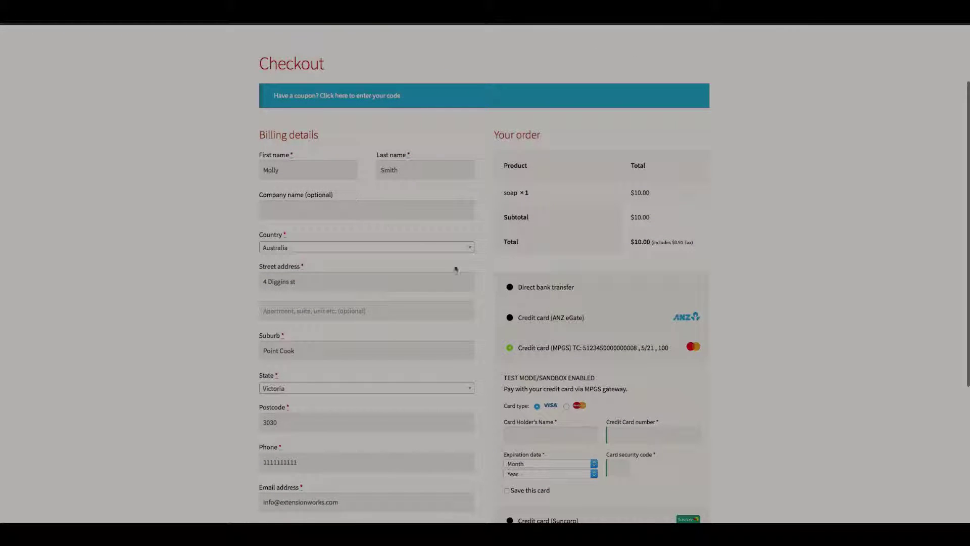
scroll(830, 362, "down", 3)
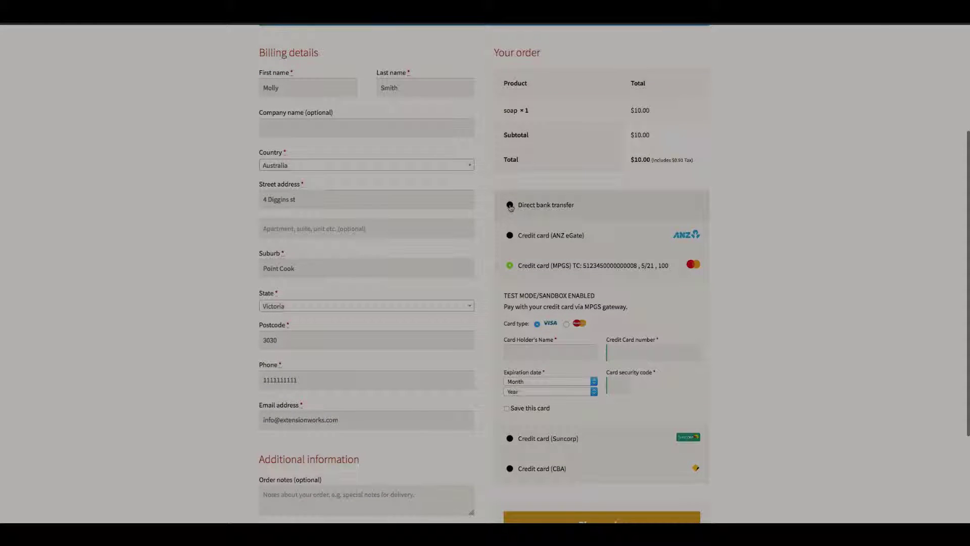
left_click(510, 205)
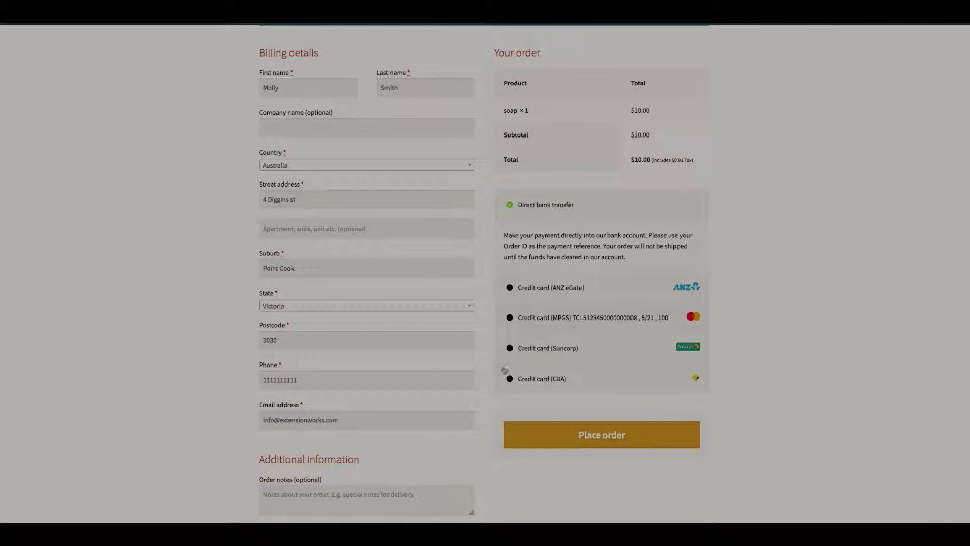
left_click(510, 318)
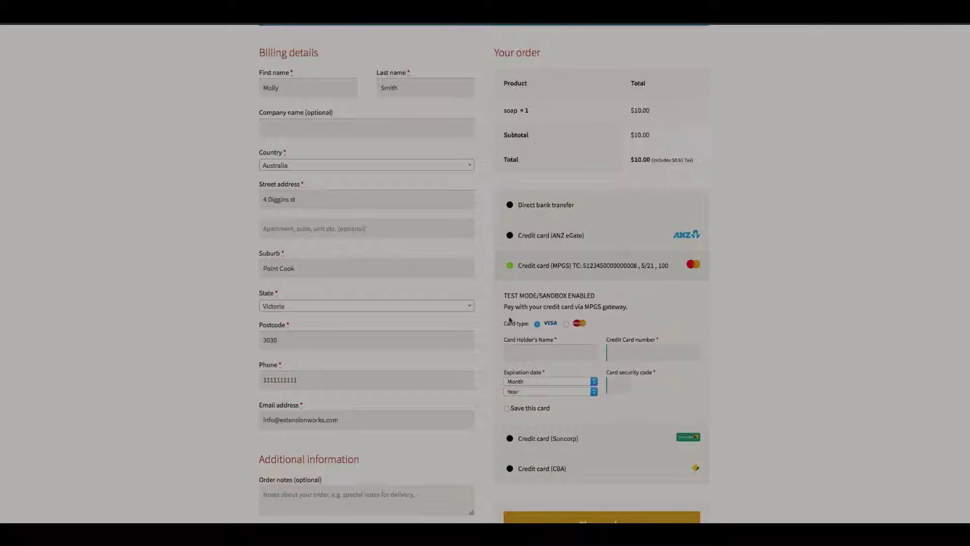
left_click(523, 355)
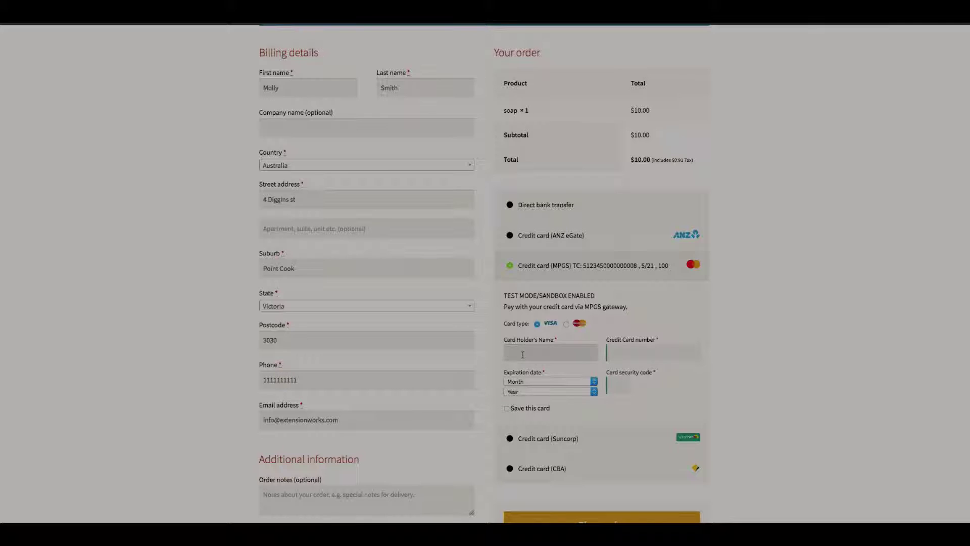
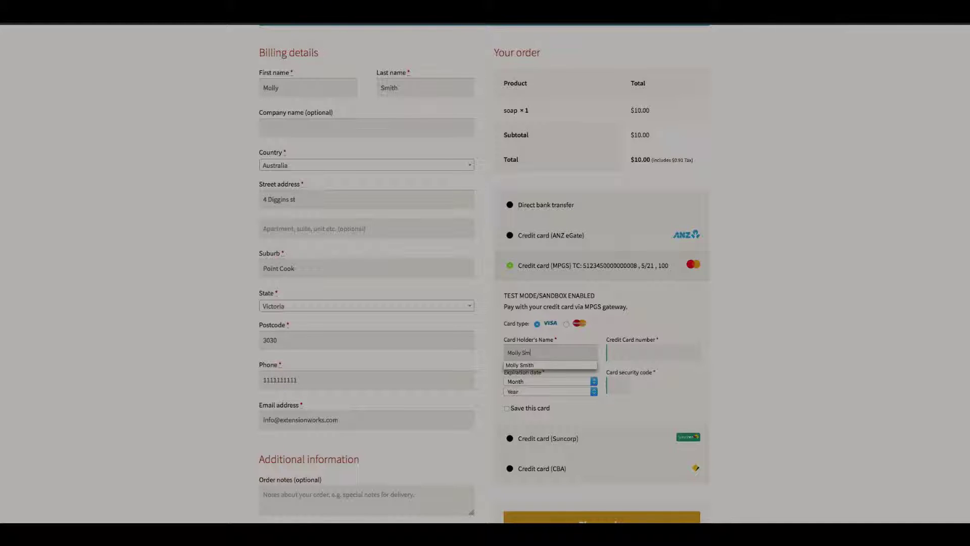
left_click(531, 365)
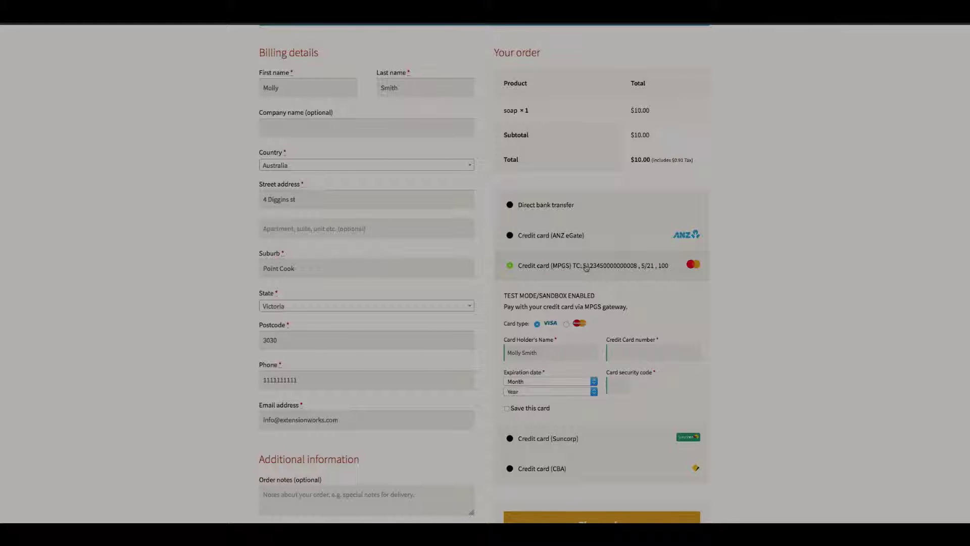
Paste the test card number, set expiry May 2021, and enter security code 100
left_click_drag(583, 267, 636, 270)
key("ctrl+c")
left_click(632, 354)
key("ctrl+v")
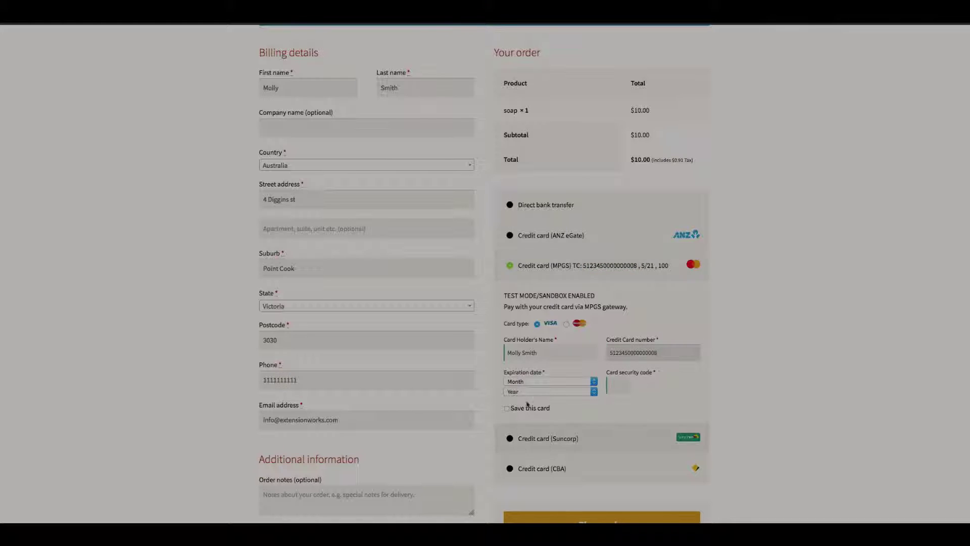
left_click(596, 382)
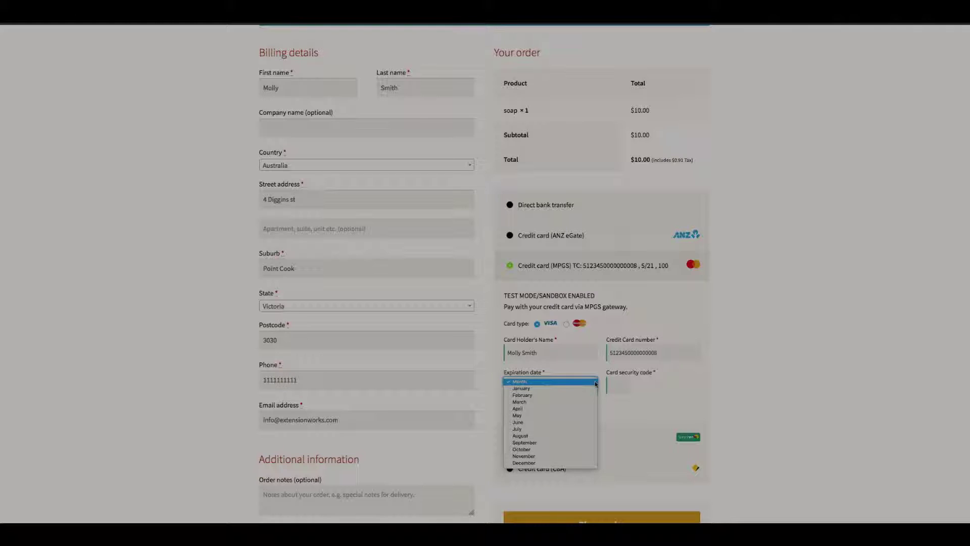
left_click(558, 415)
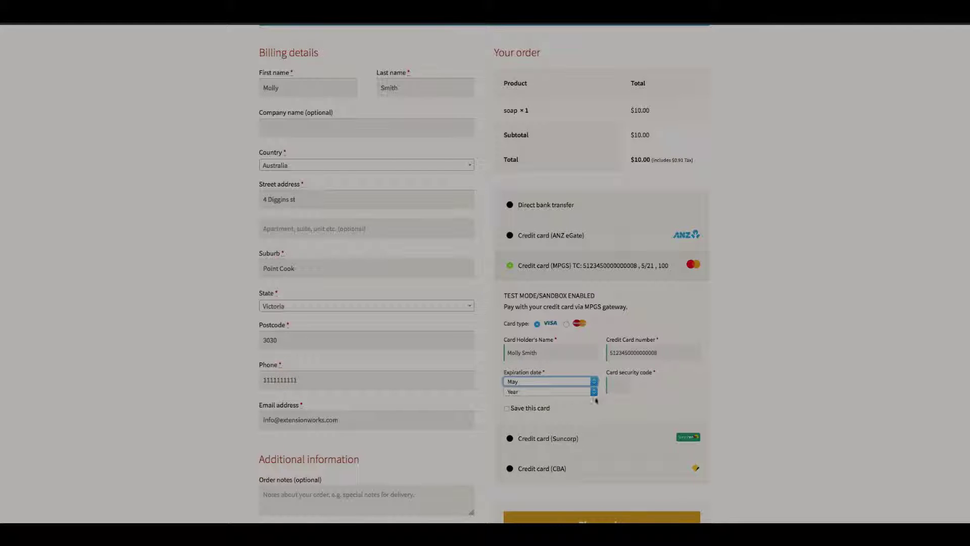
left_click(594, 392)
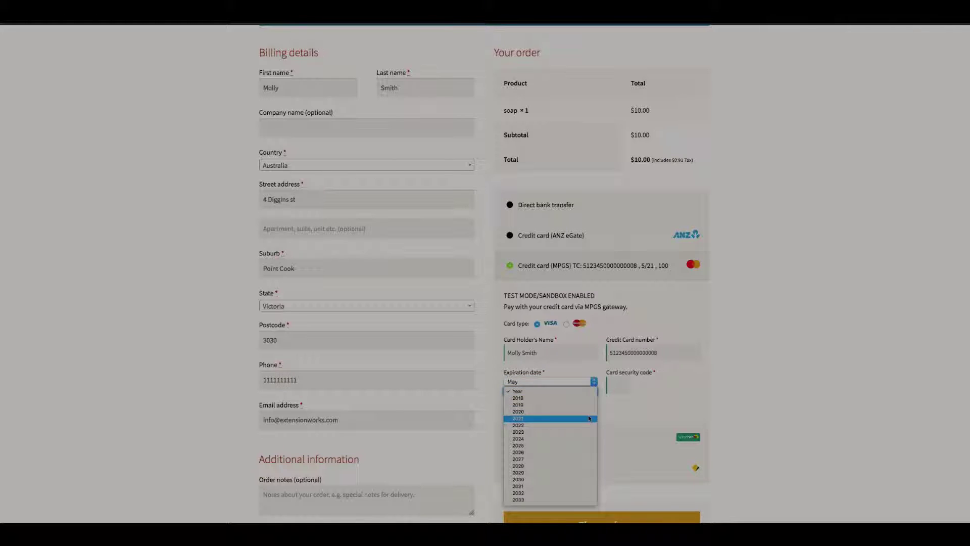
left_click(589, 418)
left_click(614, 385)
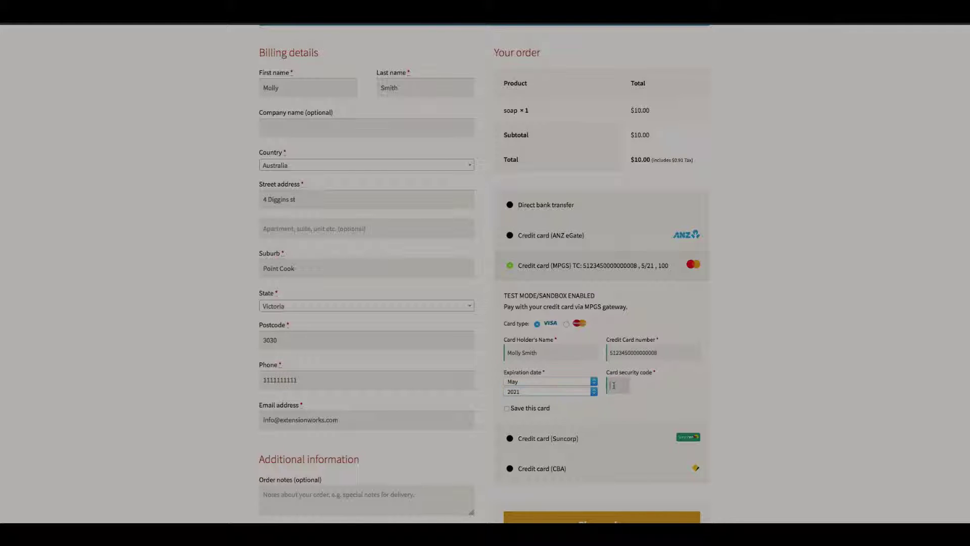
type("100")
Tick Save this card and place the order
scroll(847, 419, "down", 1)
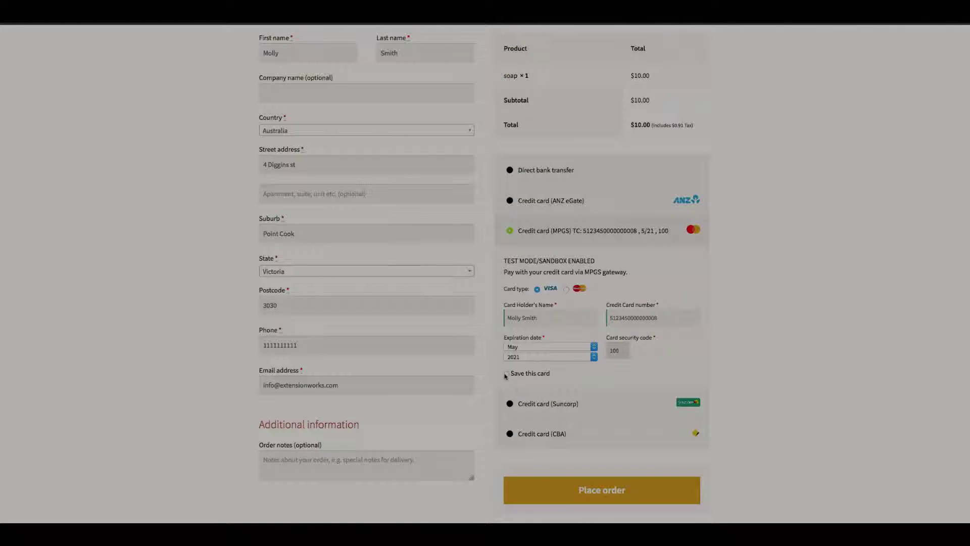
left_click(507, 374)
scroll(660, 384, "down", 3)
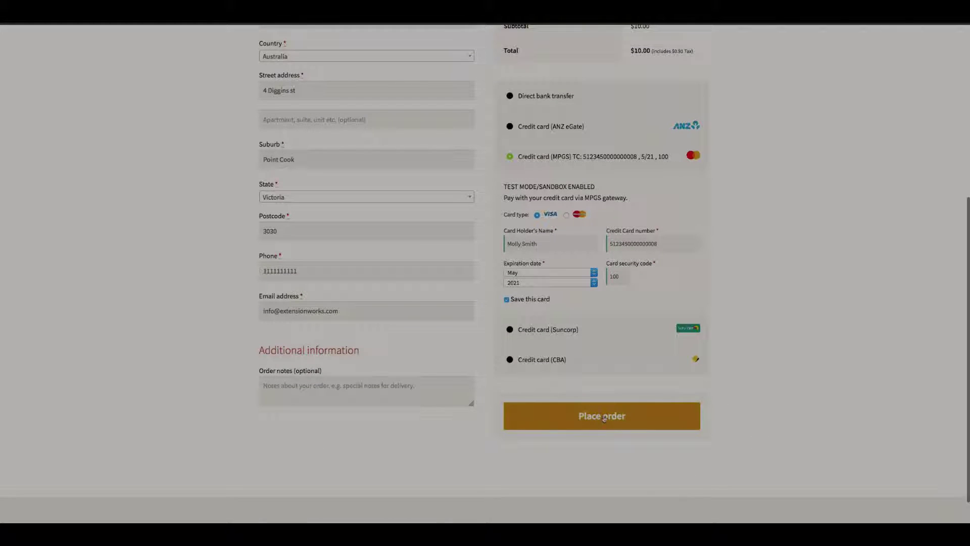
left_click(604, 418)
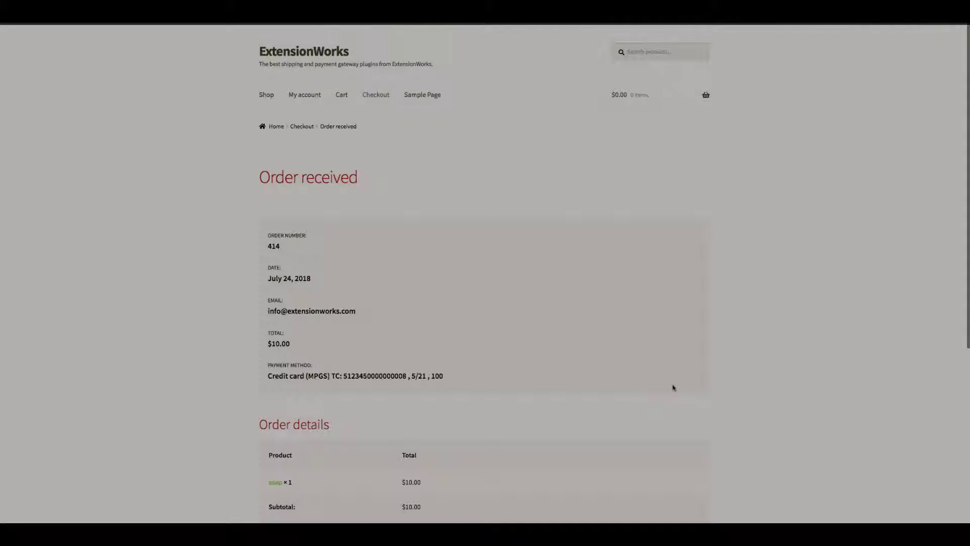
Return from the order confirmation to the Shop product listing
left_click(267, 96)
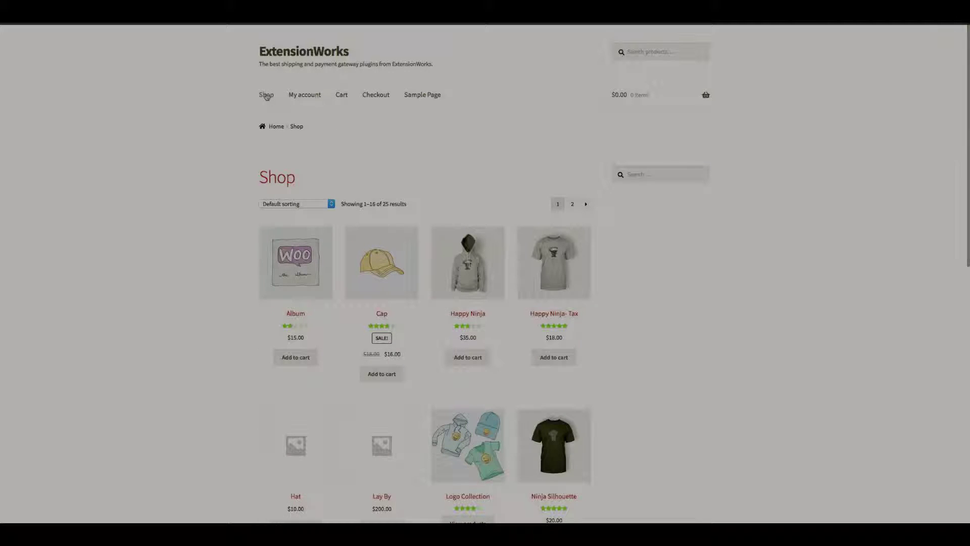
Add the soap to the cart again and proceed to checkout
scroll(869, 379, "down", 10)
left_click(553, 331)
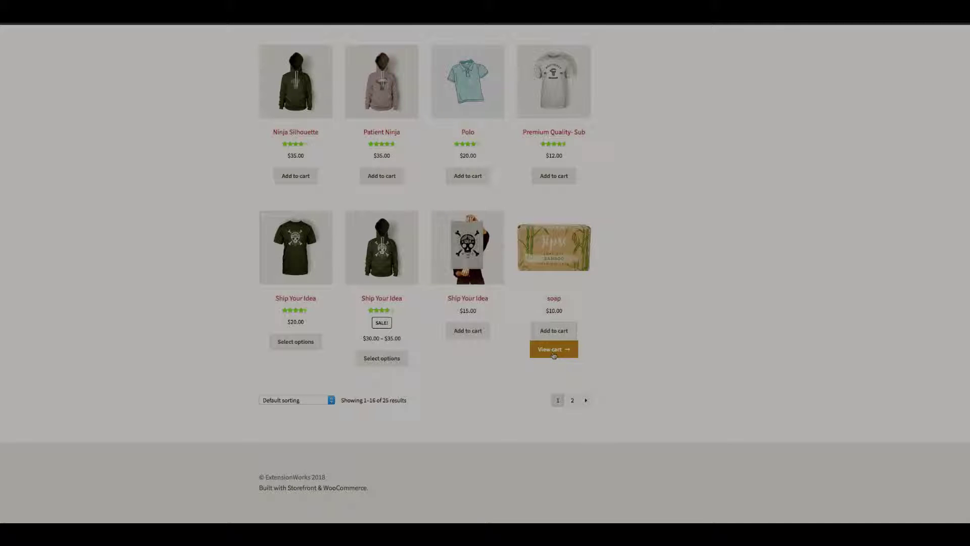
left_click(555, 353)
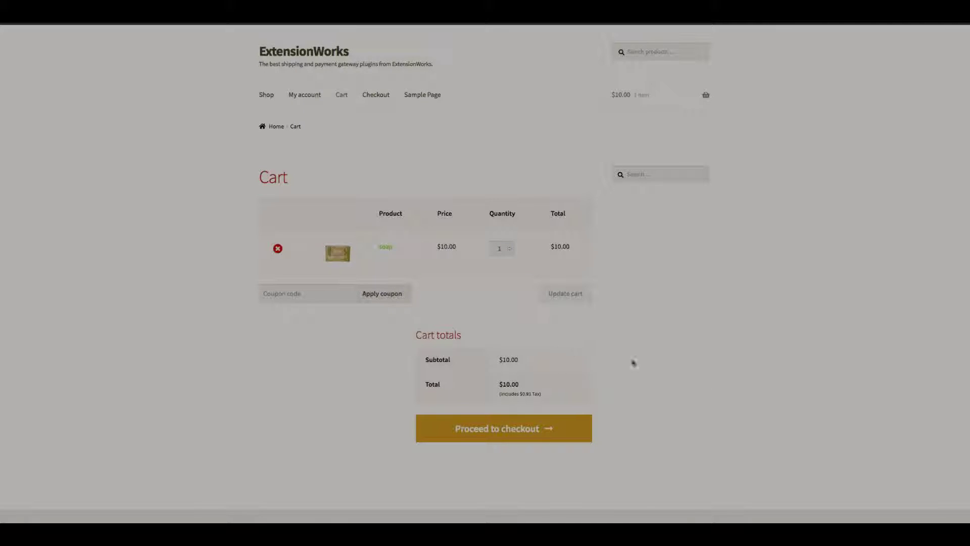
left_click(514, 431)
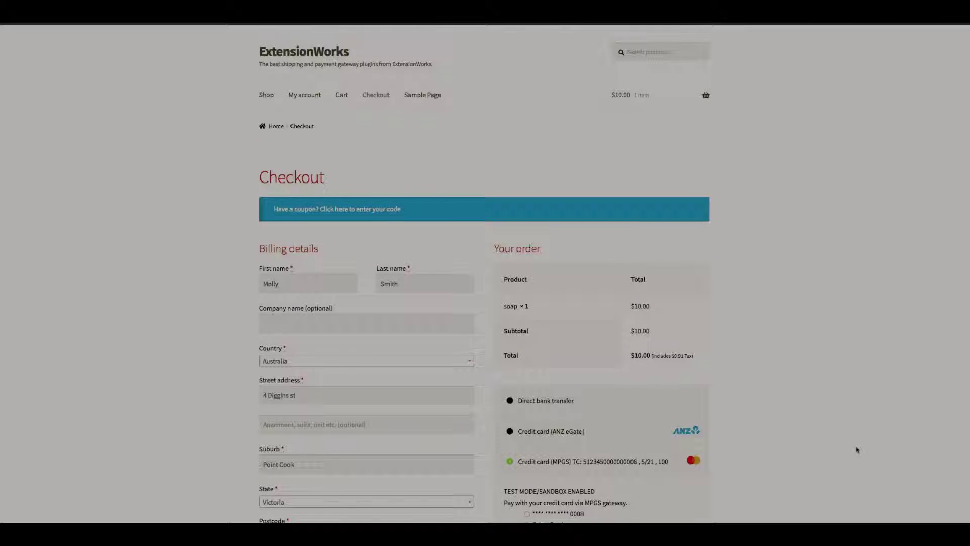
Scroll the checkout to the saved MPGS card ending 0008 as the payment option
scroll(857, 450, "down", 5)
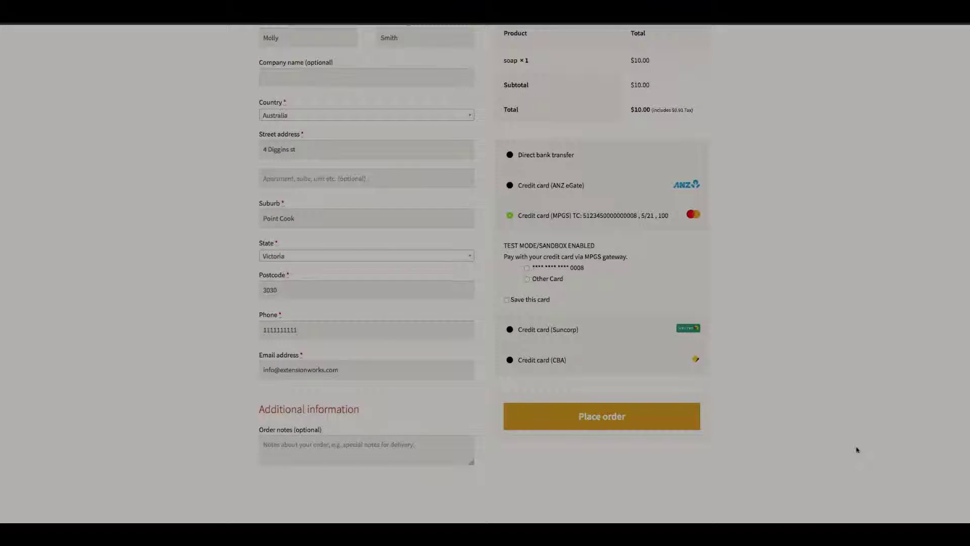
scroll(857, 450, "up", 1)
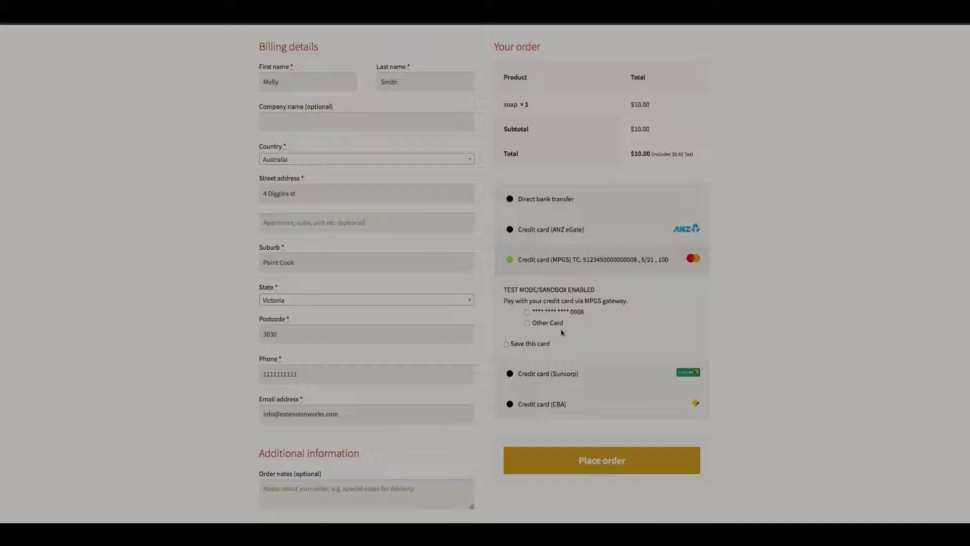
scroll(840, 343, "up", 4)
scroll(842, 346, "down", 3)
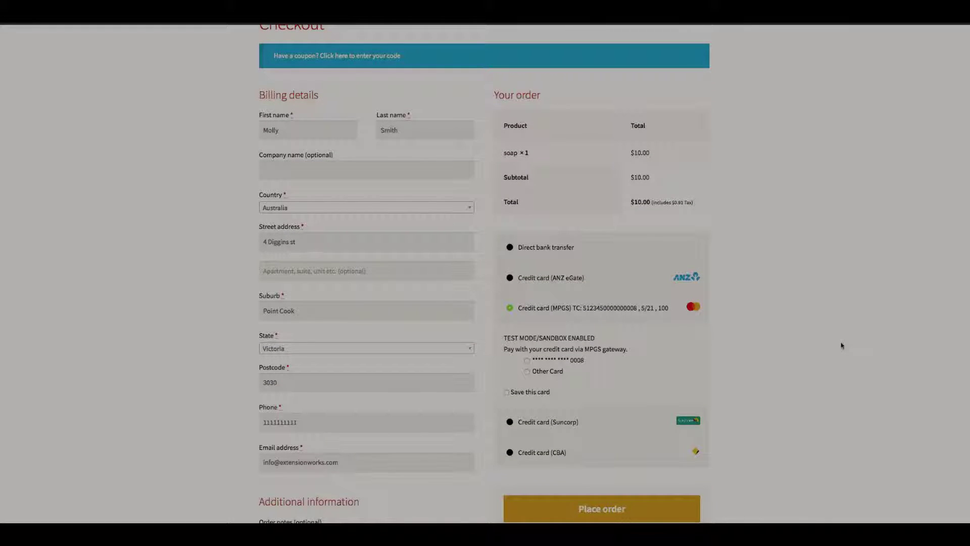
scroll(842, 346, "down", 1)
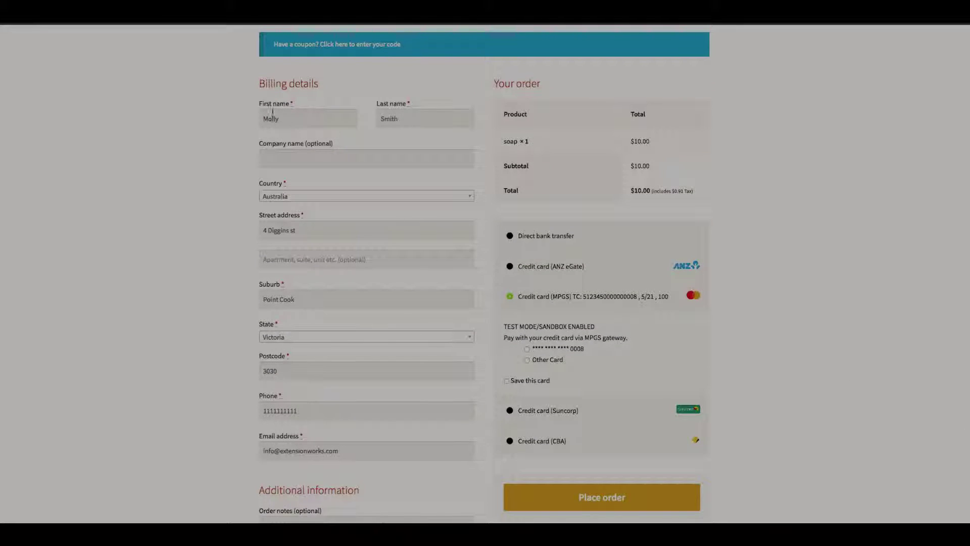
scroll(386, 222, "down", 3)
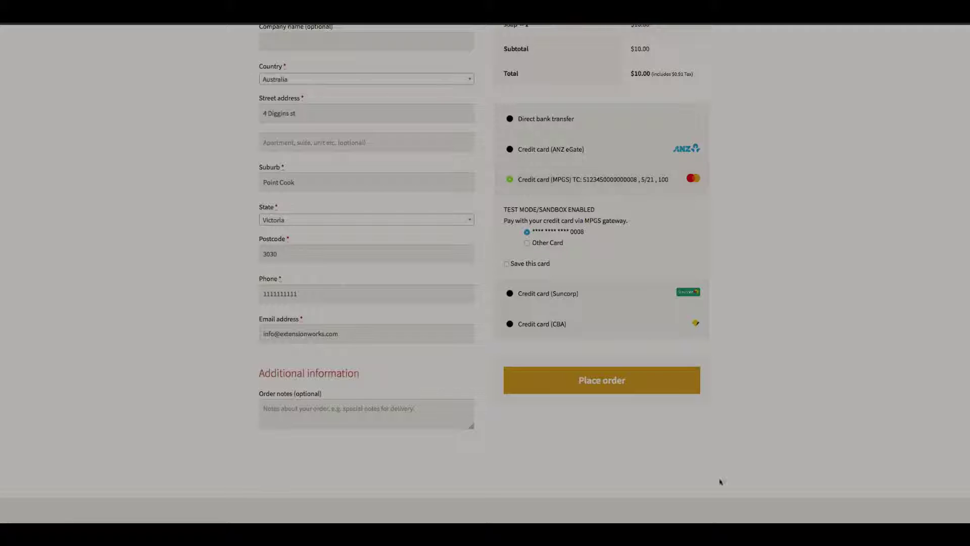
Place the $10.00 soap order using the saved card ending 0008
left_click(605, 383)
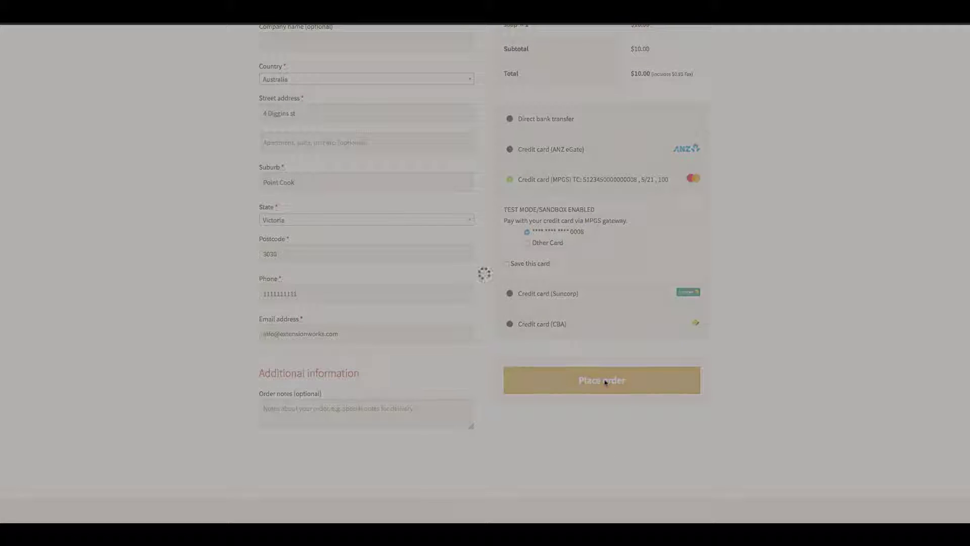